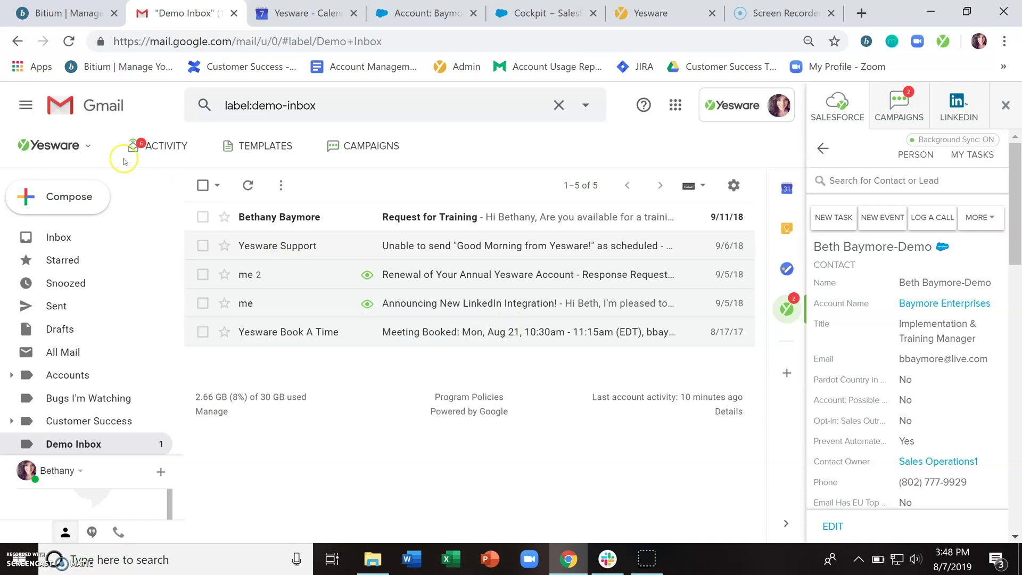
left_click(93, 151)
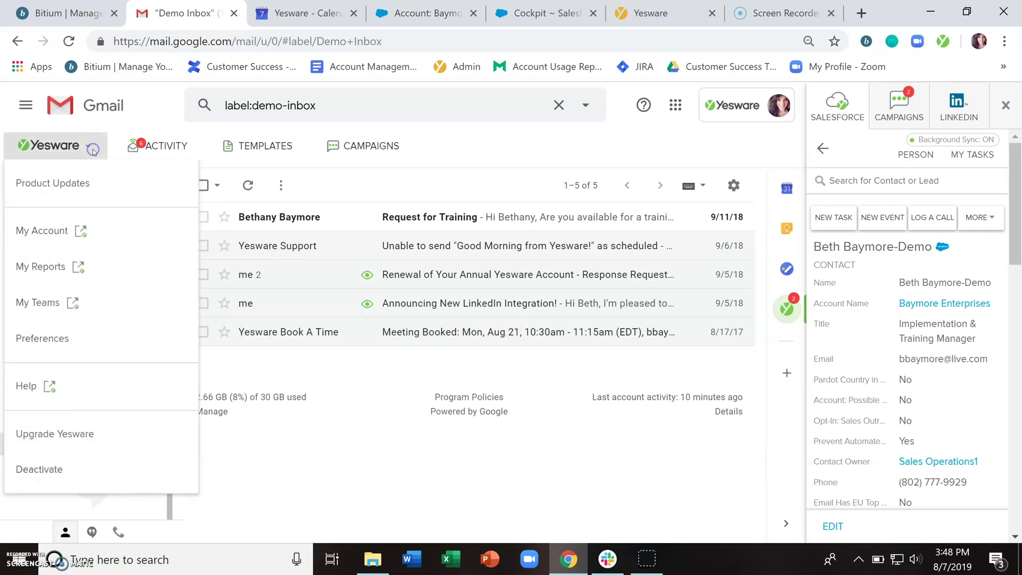
left_click(65, 337)
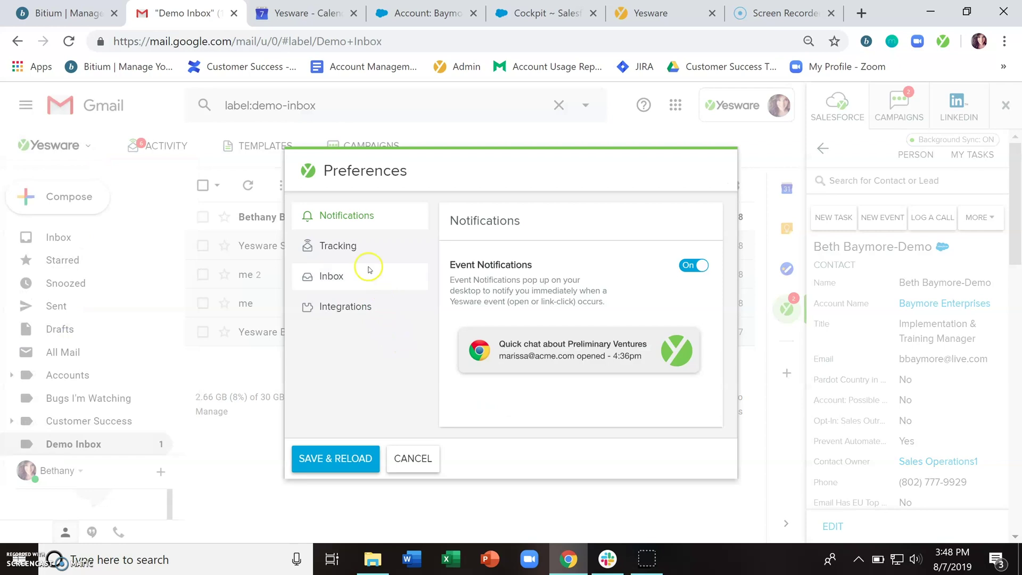
left_click(354, 246)
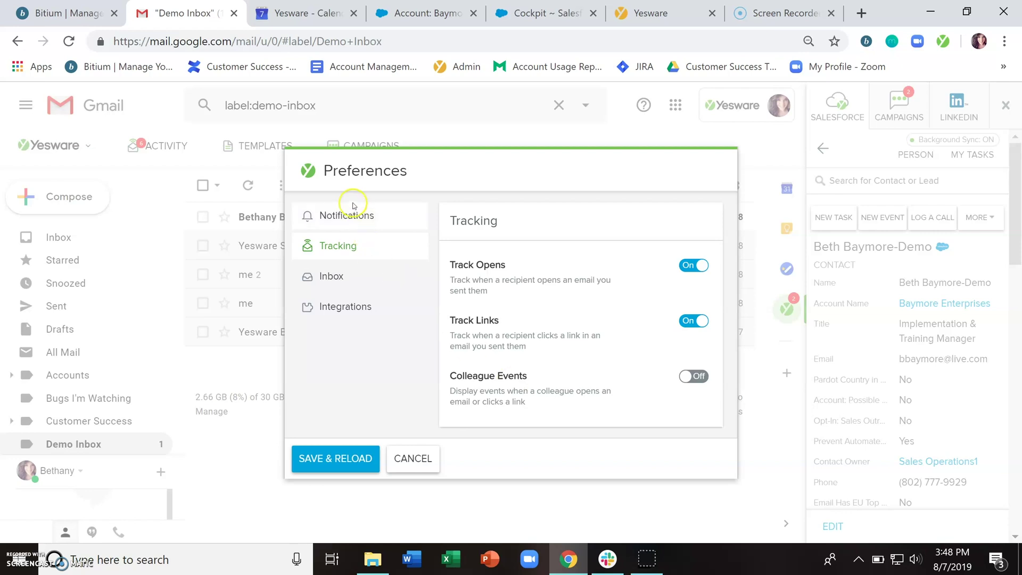
left_click(356, 218)
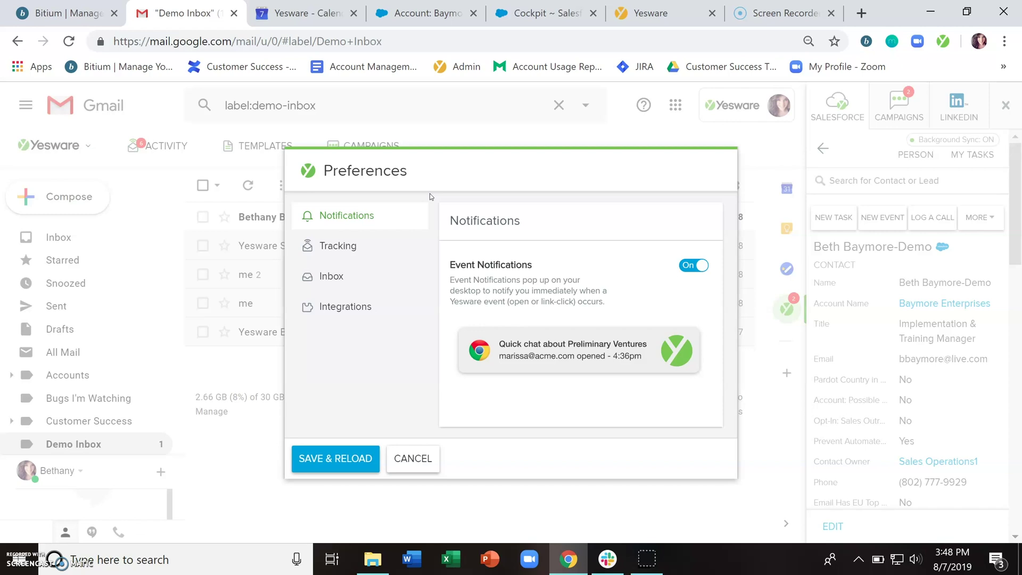
left_click(414, 462)
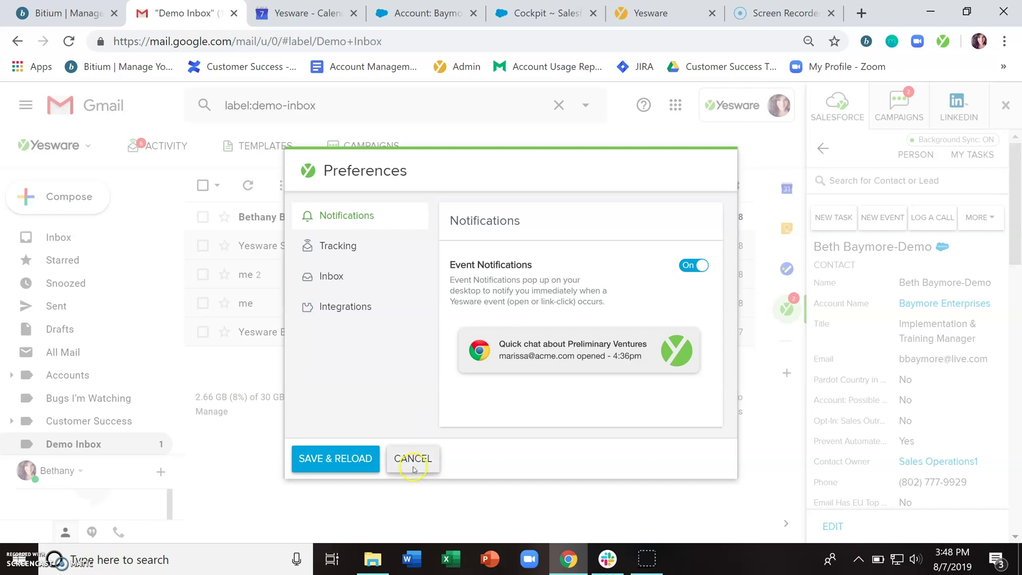
- Start a new tracked email to the demo contact's live.com address and move into the message body
left_click(70, 197)
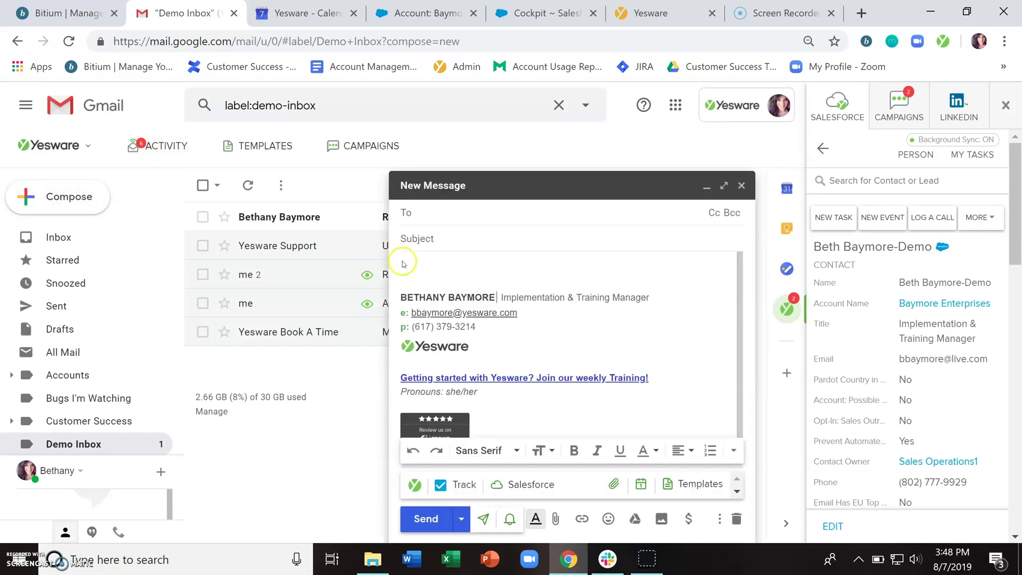
key("Return")
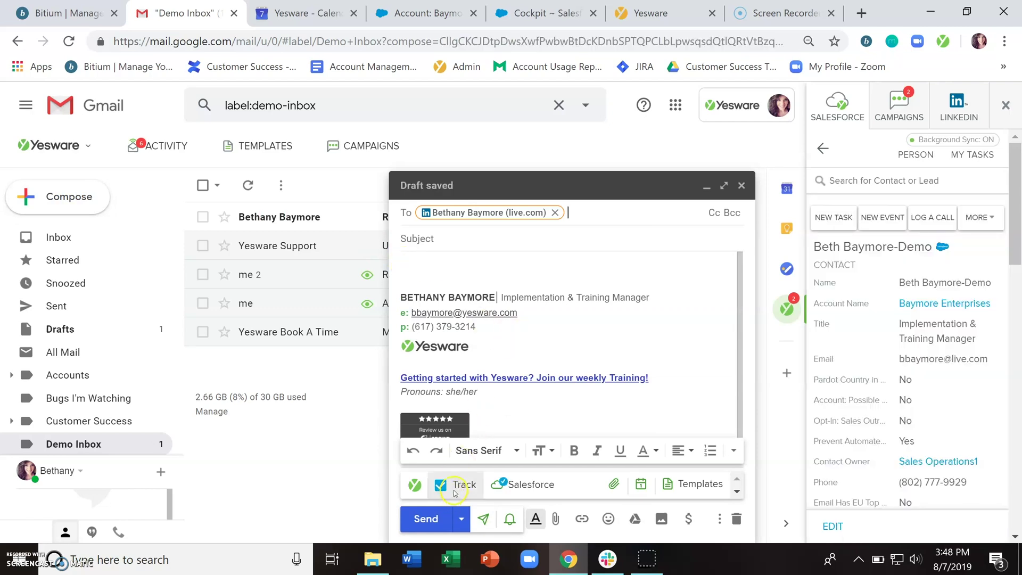
mouse_move(456, 491)
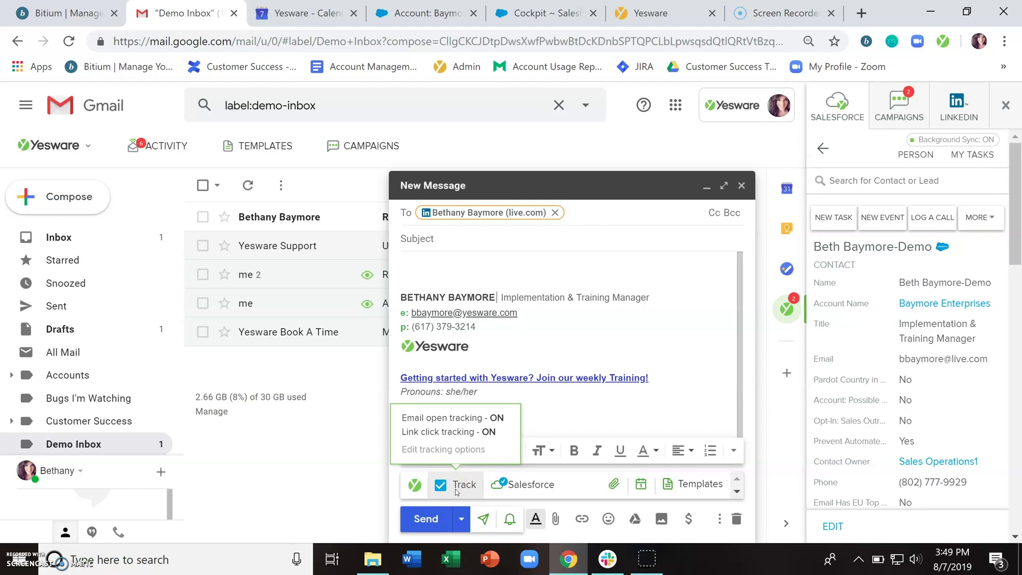
left_click(456, 281)
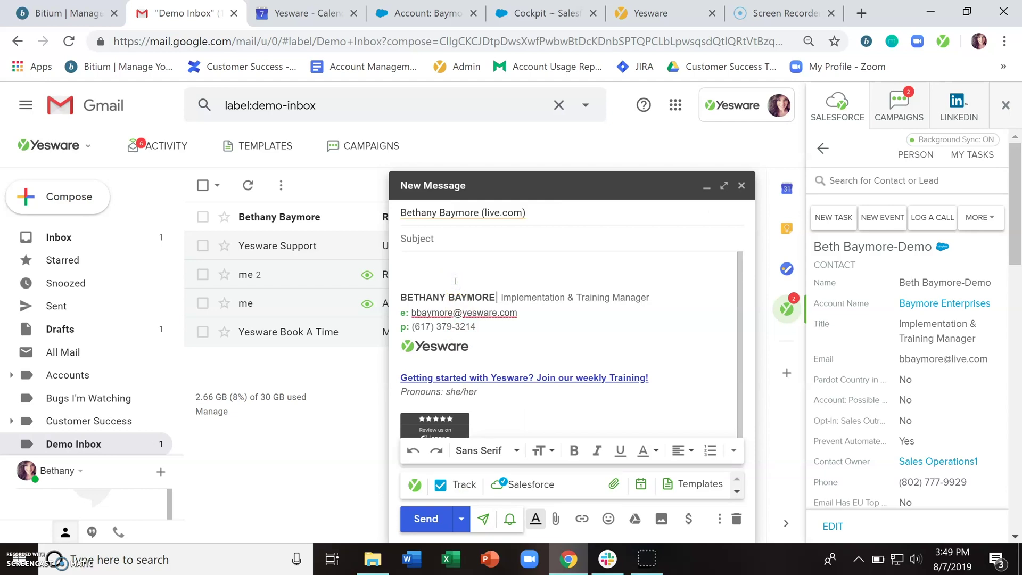
left_click(629, 356)
- Review the Yesware tracking preferences, then close them without saving
left_click(70, 145)
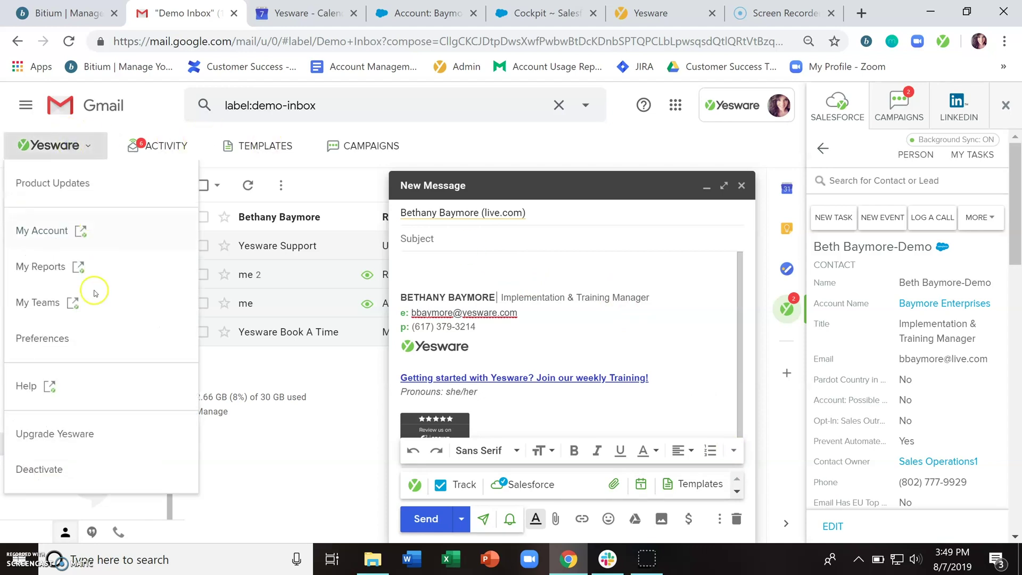
left_click(68, 338)
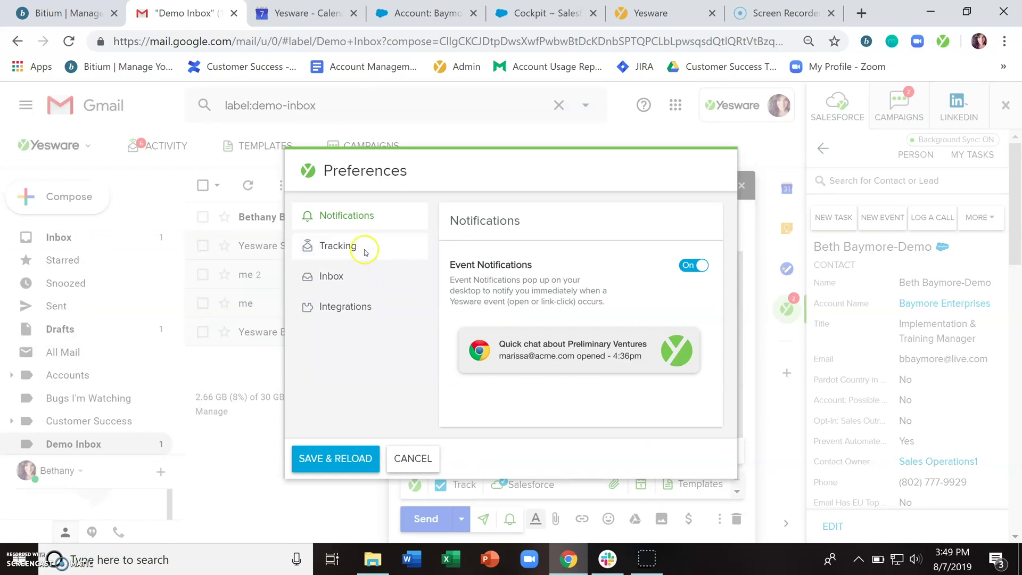
left_click(366, 250)
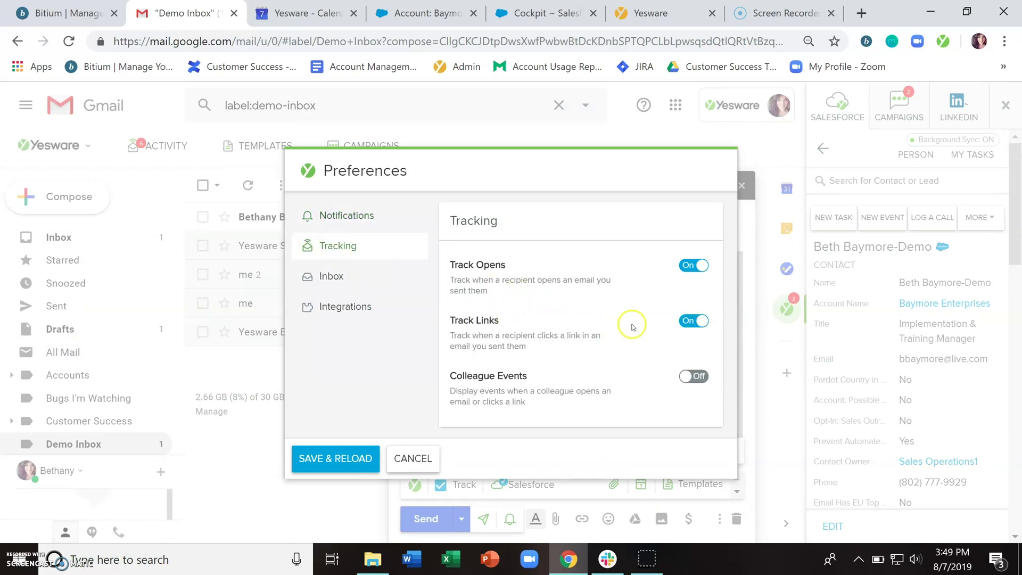
left_click(421, 459)
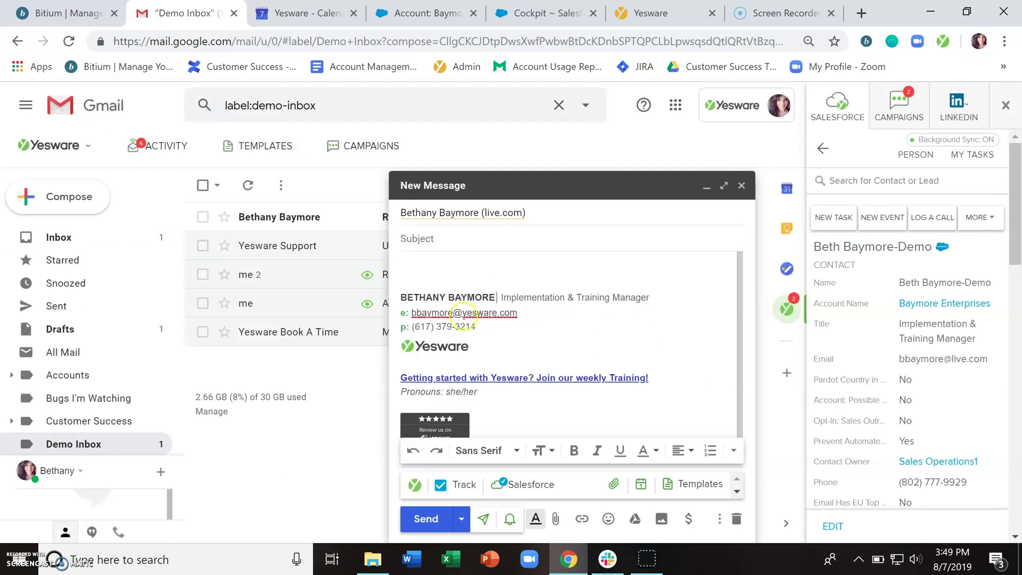
left_click(451, 264)
type("Check out our website")
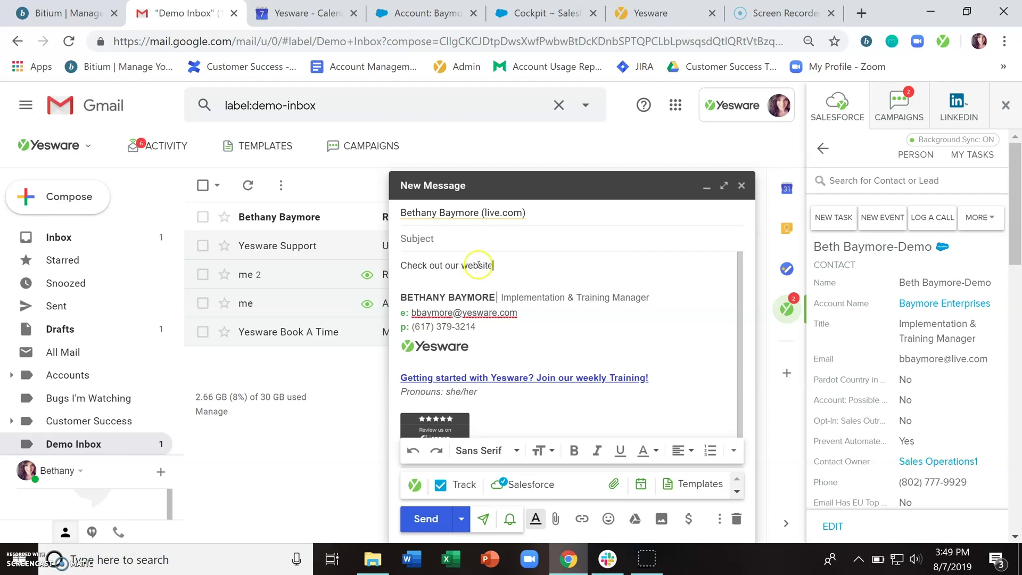
double_click(478, 266)
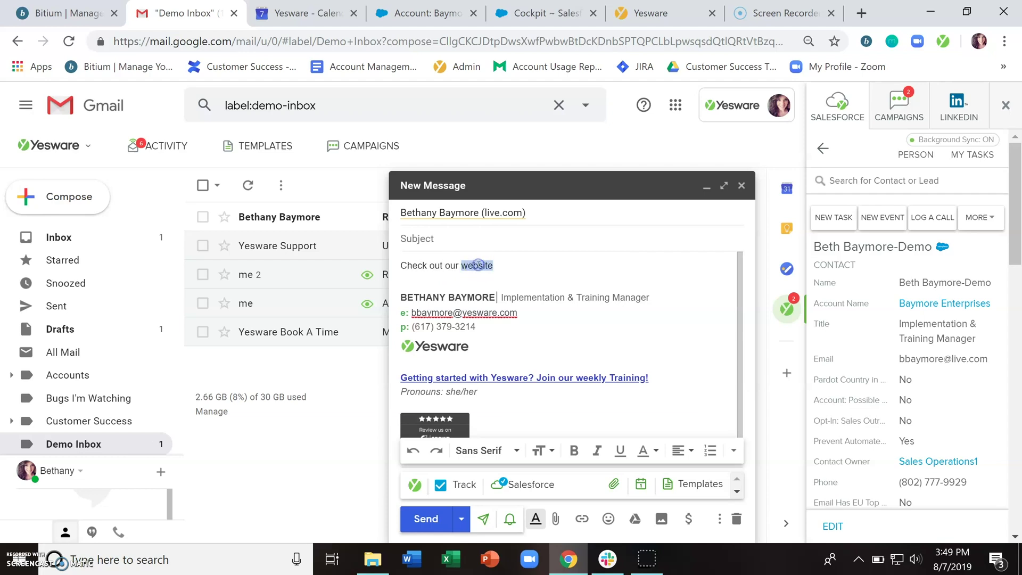
left_click(580, 520)
type("ww")
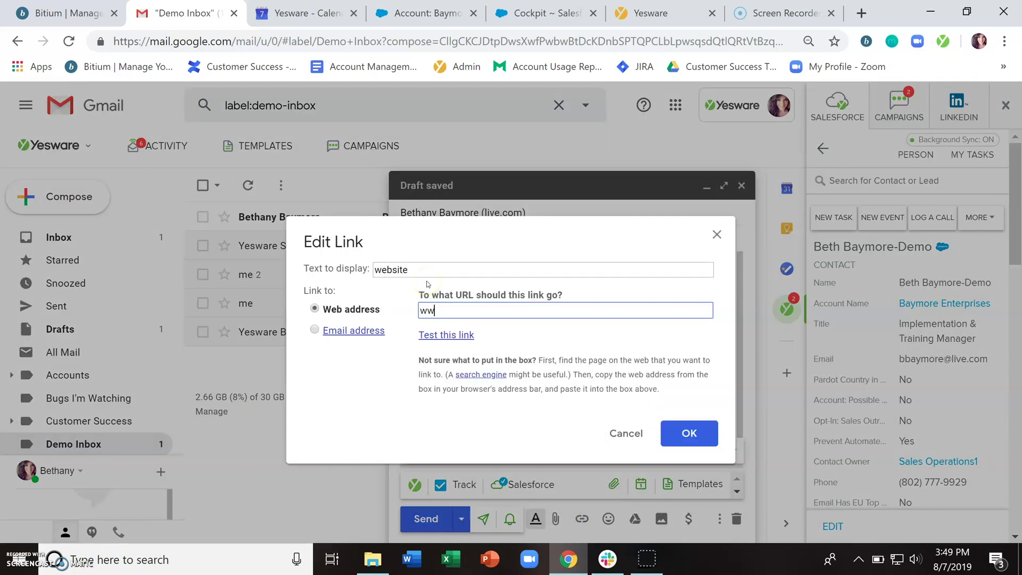
type("w.yesware.com")
key("Return")
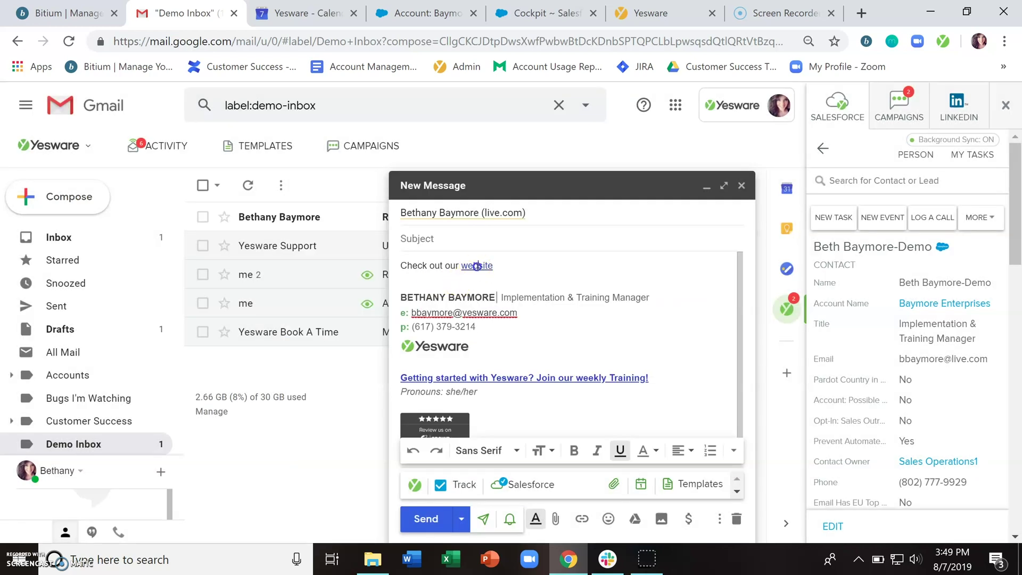
- Check where the 'website' link points, then dismiss the link details
left_click(472, 266)
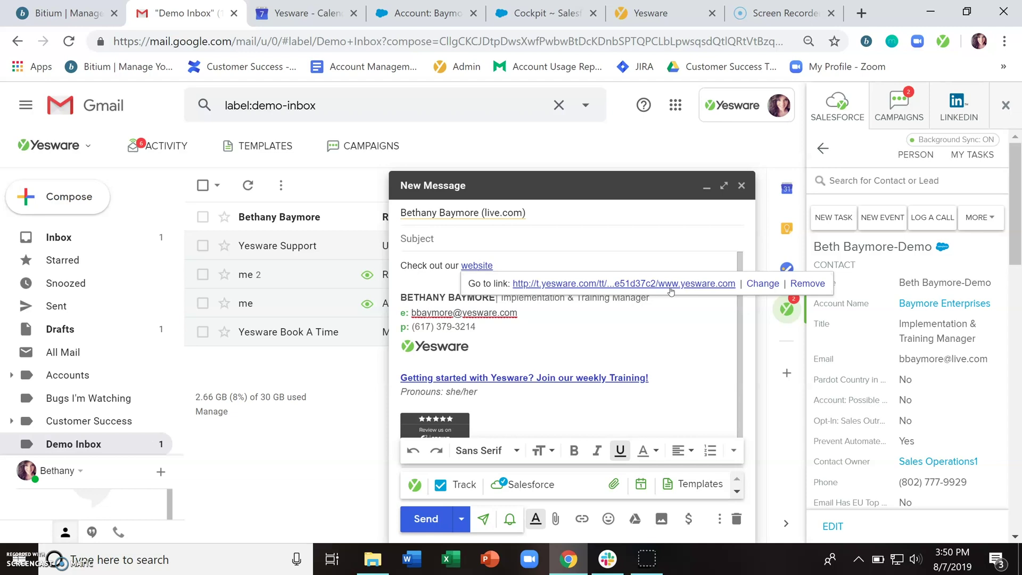
left_click(530, 267)
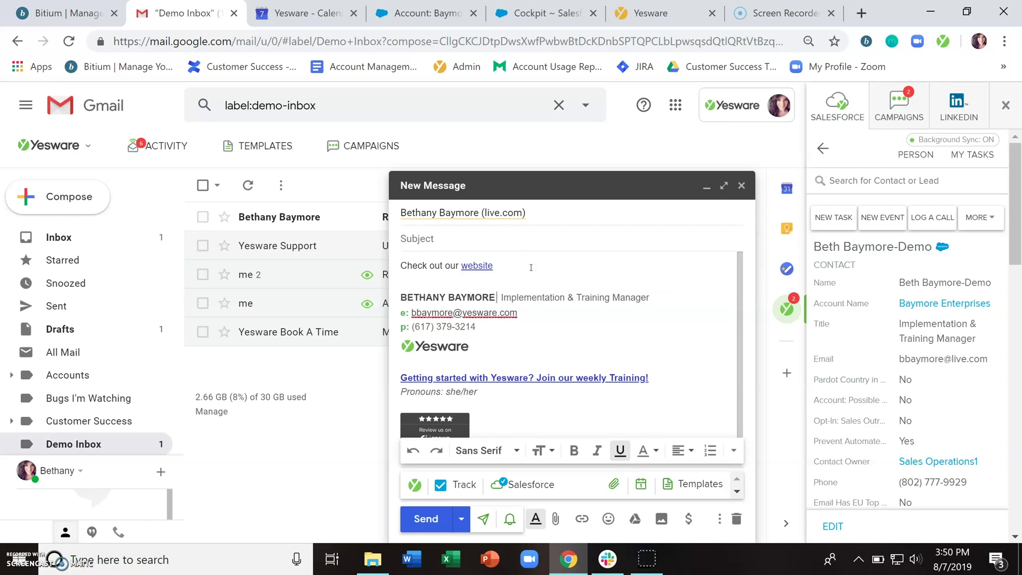
mouse_move(507, 265)
left_mouse_down()
mouse_move(468, 265)
mouse_move(499, 265)
left_mouse_up()
key("Return")
key("Return")
type("w")
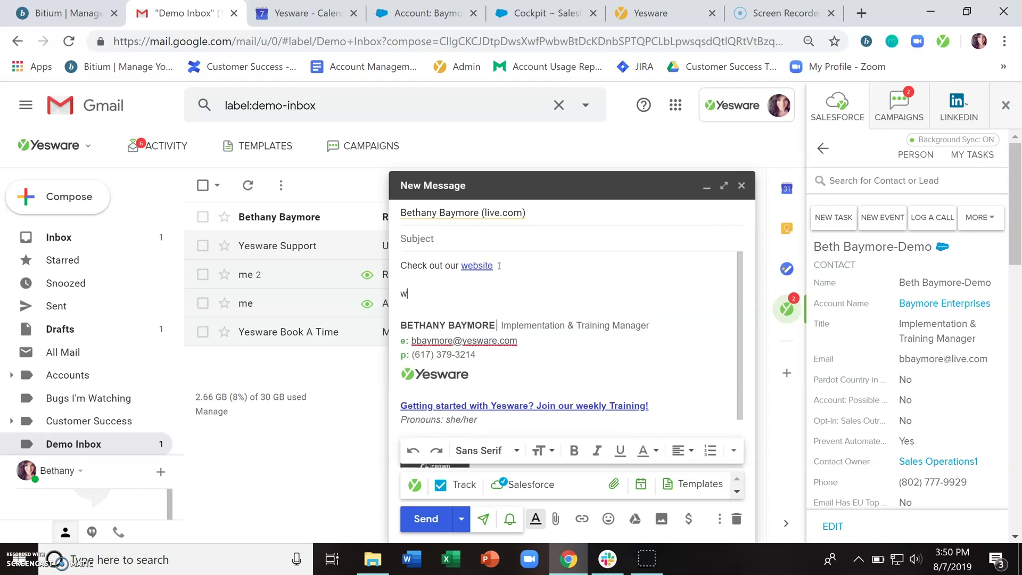
type("ww.yesware.com")
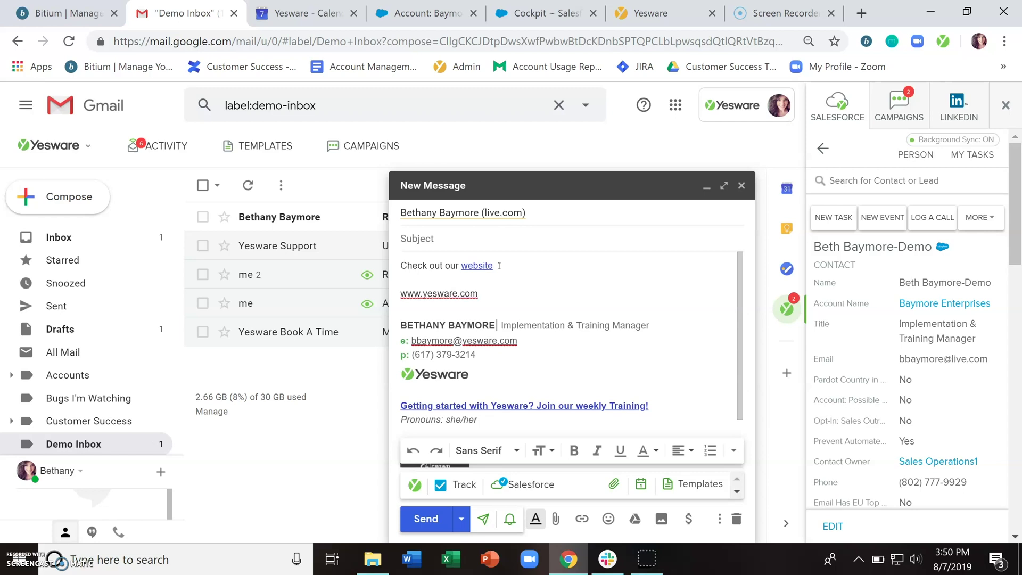
double_click(484, 294)
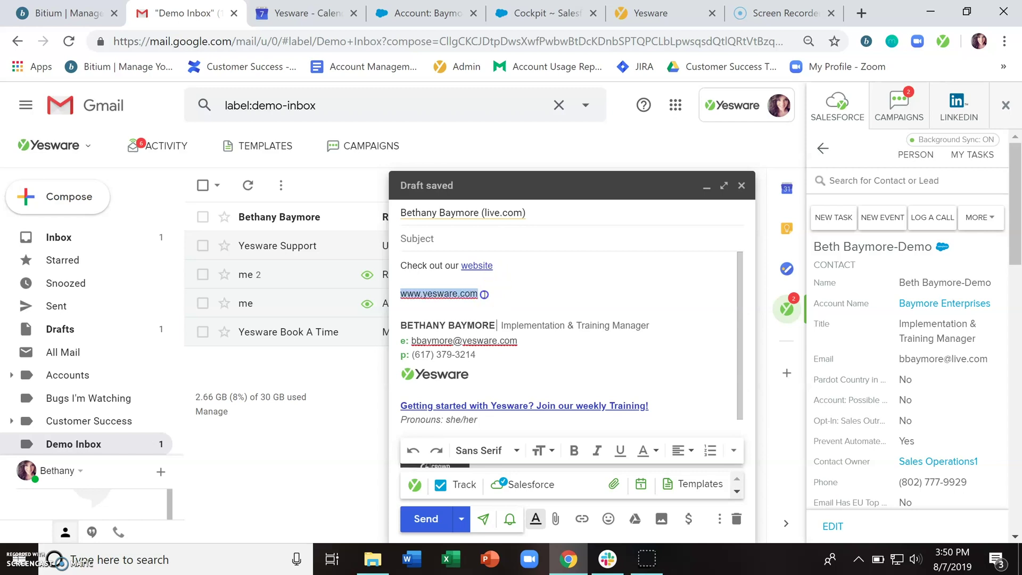
key("BackSpace")
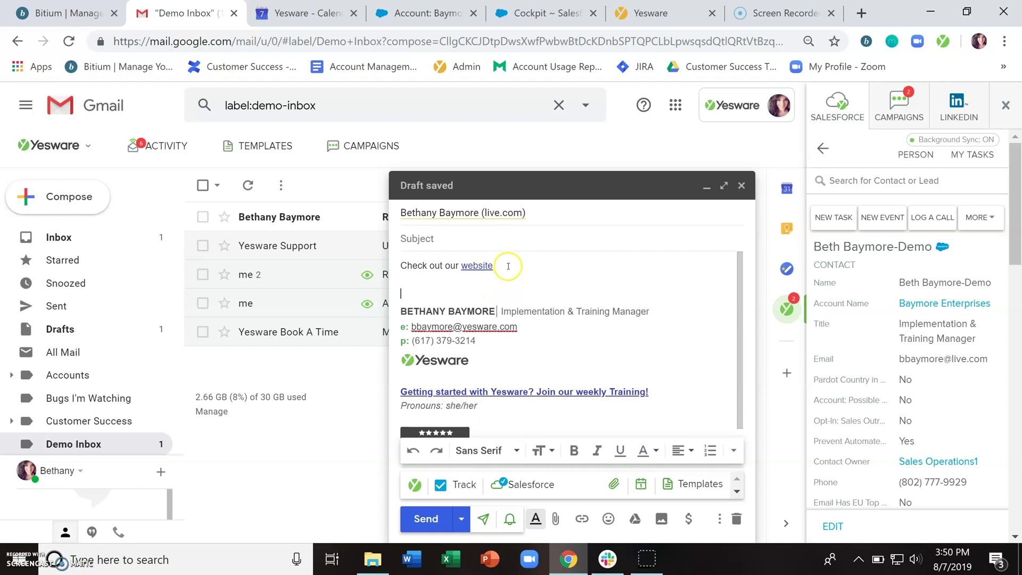
left_click(507, 266)
key("Return")
key("Return")
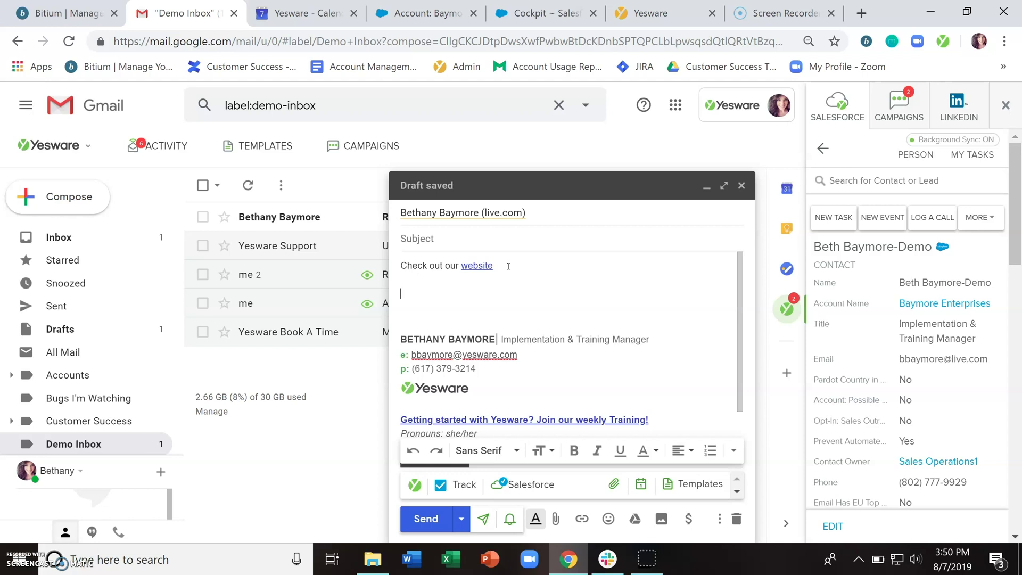
- Discard the tracked draft, returning to the Demo Inbox list of five messages
left_click(603, 301)
left_click(616, 308)
left_click(607, 482)
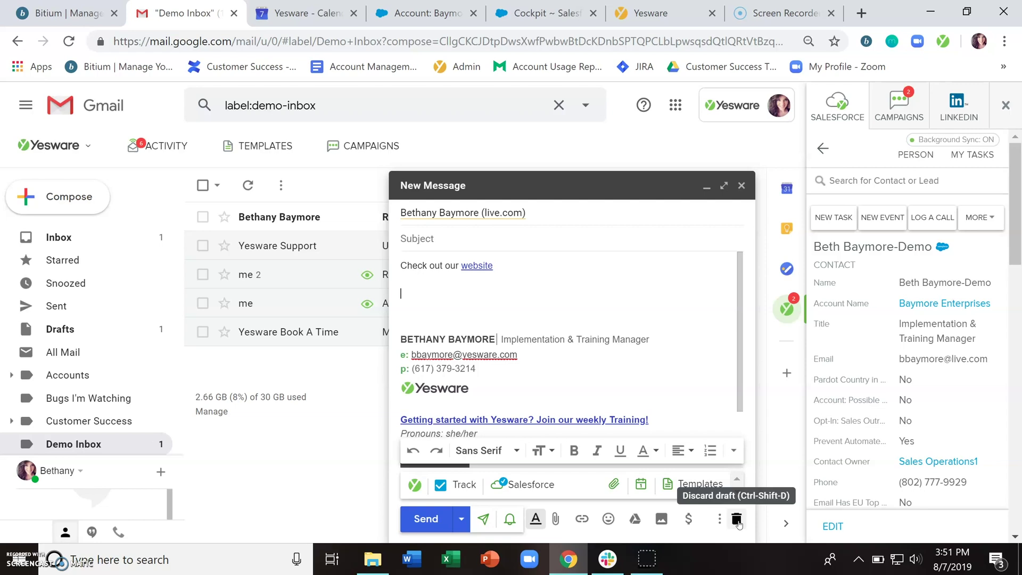
left_click(738, 521)
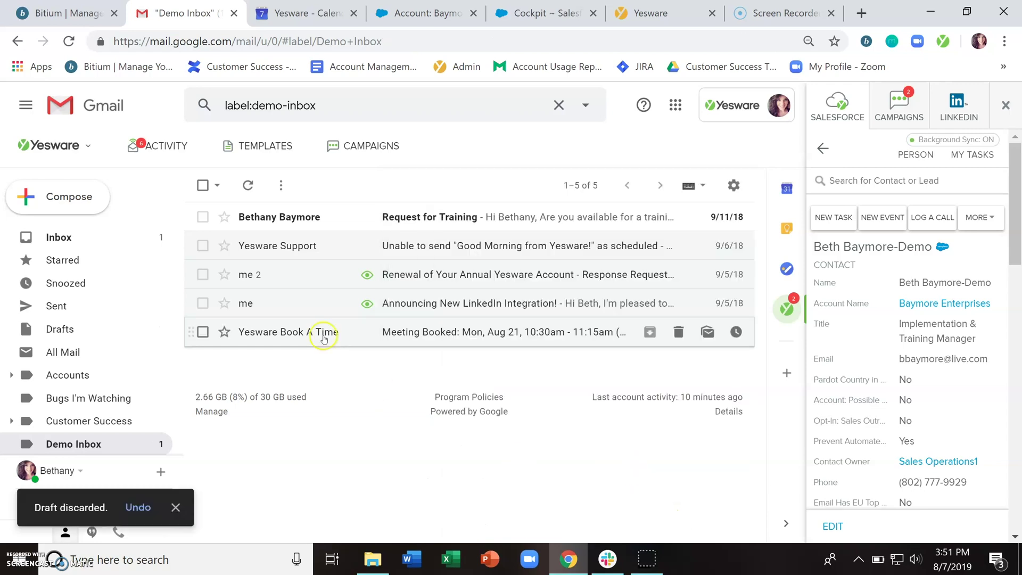
left_click(76, 147)
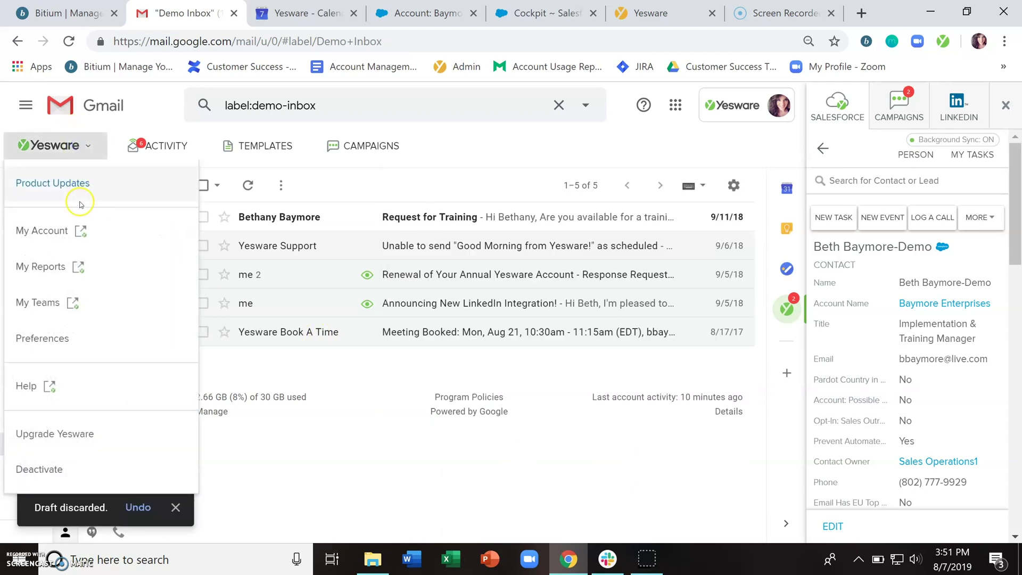
left_click(63, 339)
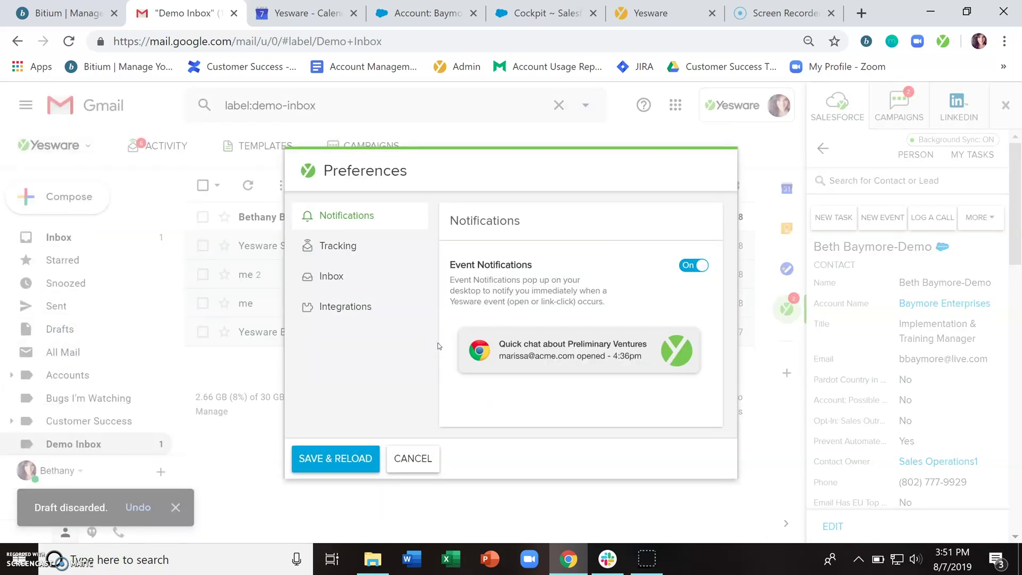
left_click(411, 457)
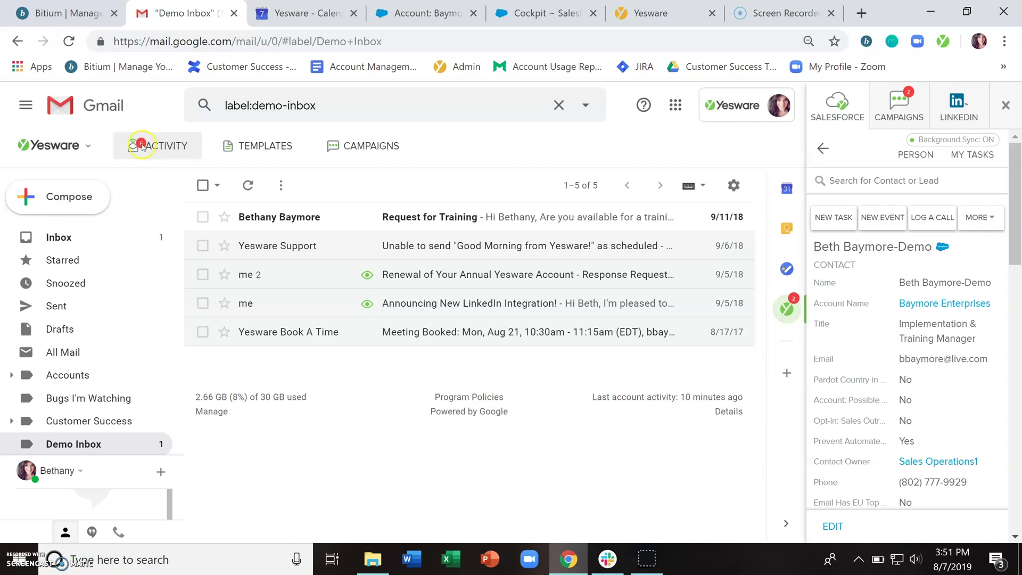
left_click(149, 152)
left_click(150, 153)
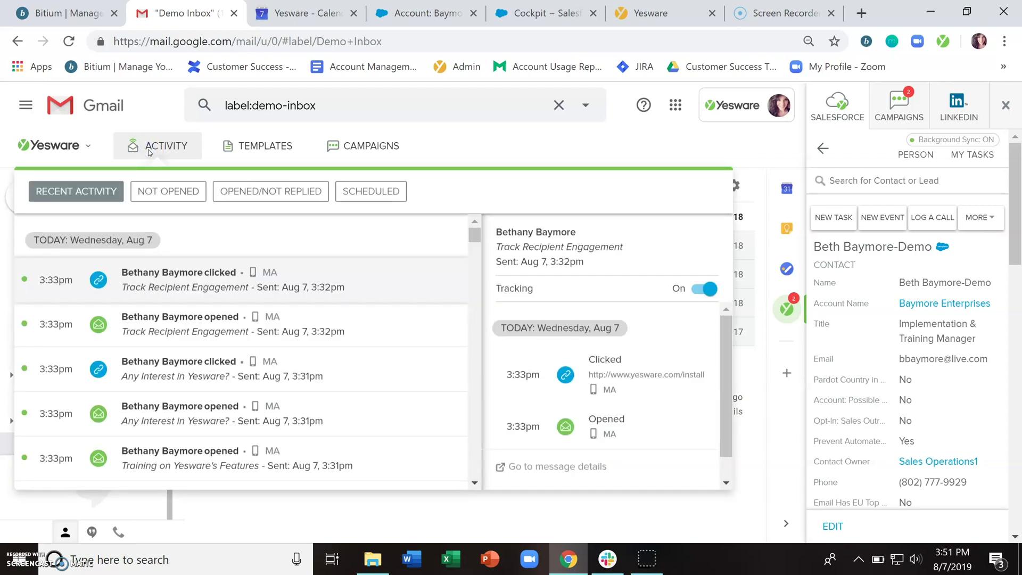
left_click(186, 395)
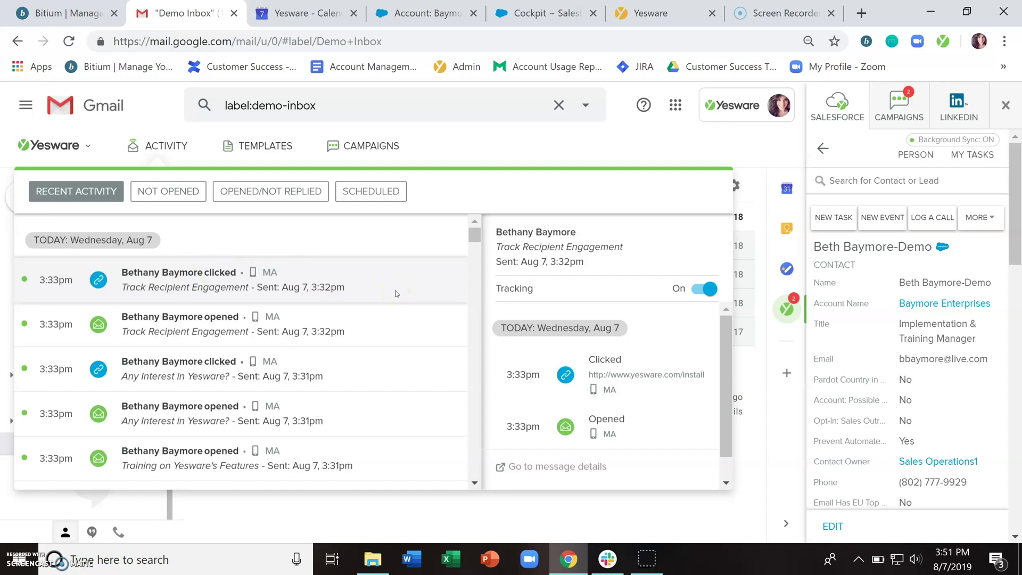
left_click(389, 328)
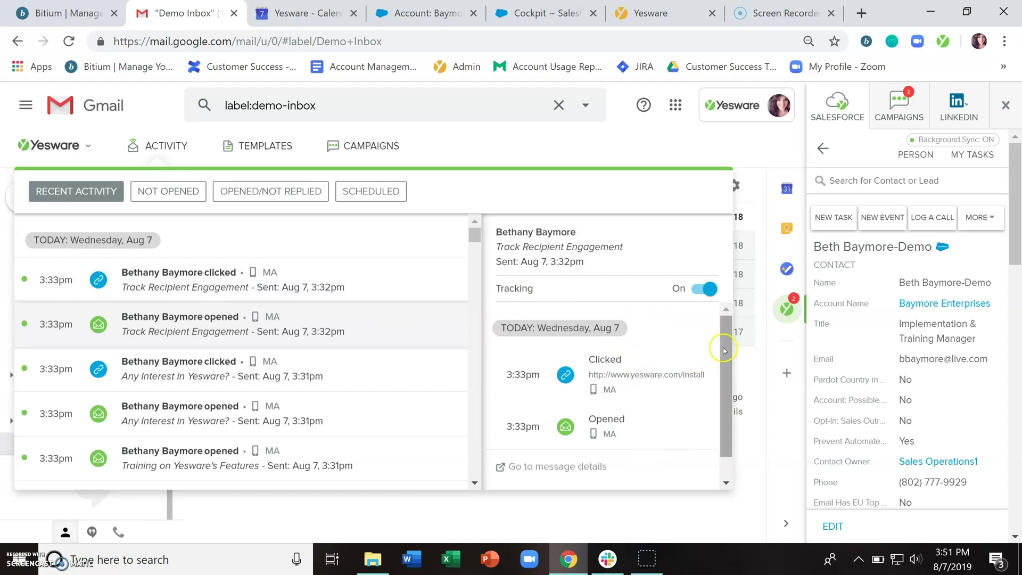
scroll(723, 343, "down", 1)
scroll(724, 338, "up", 1)
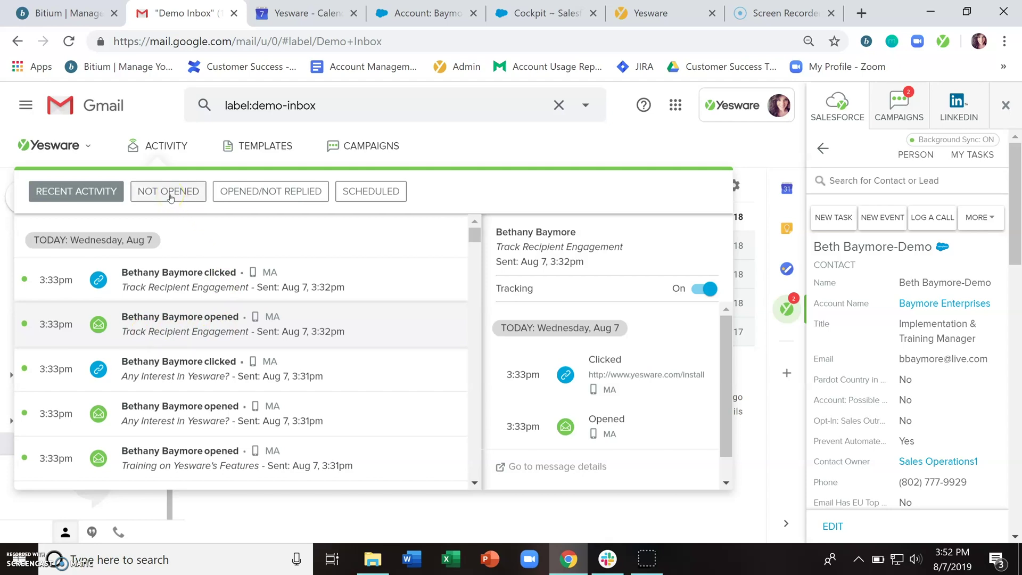
left_click(270, 195)
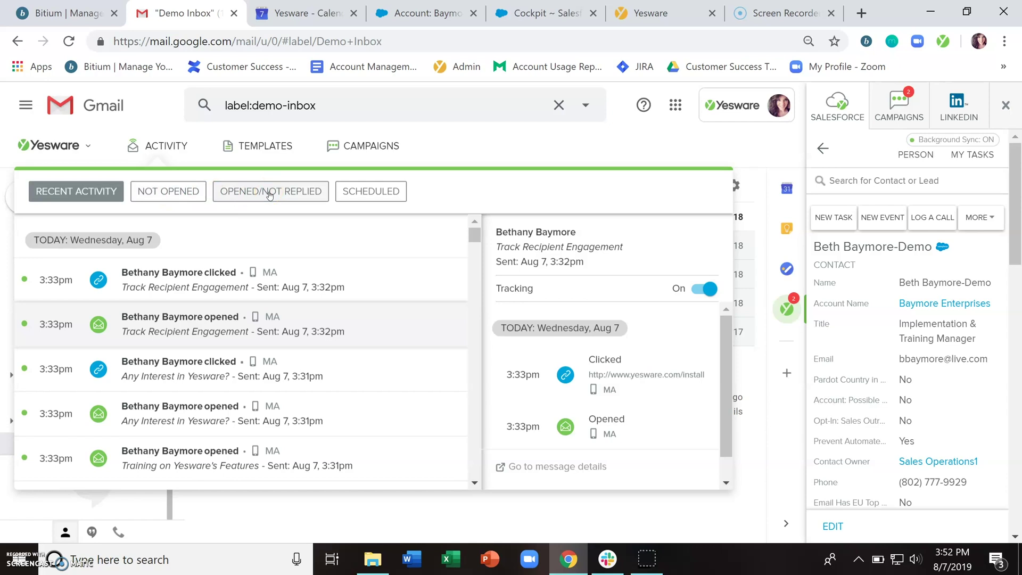
left_click(163, 147)
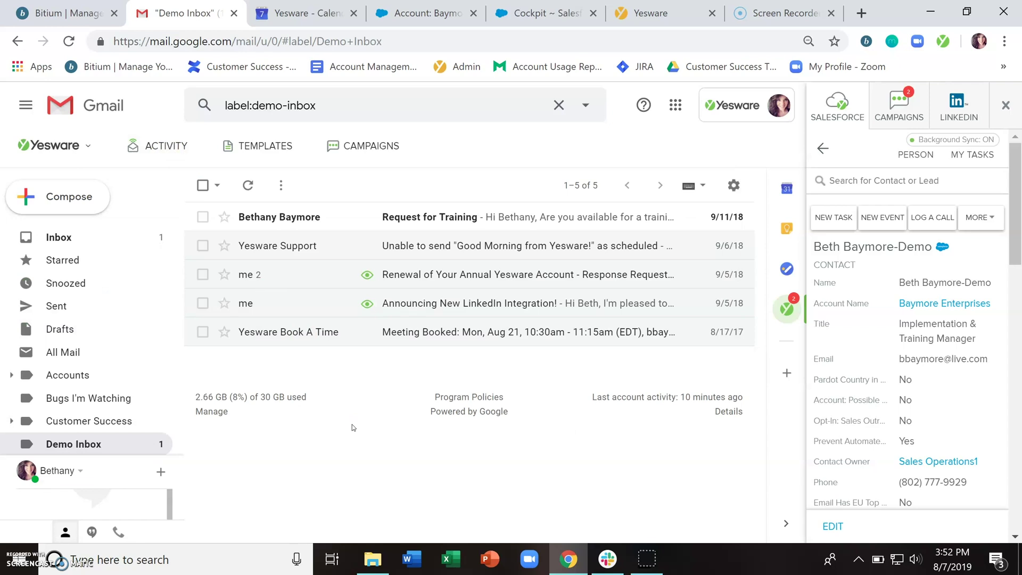
- Check the open and view counts on the LinkedIn announcement, then open that email
left_click(368, 304)
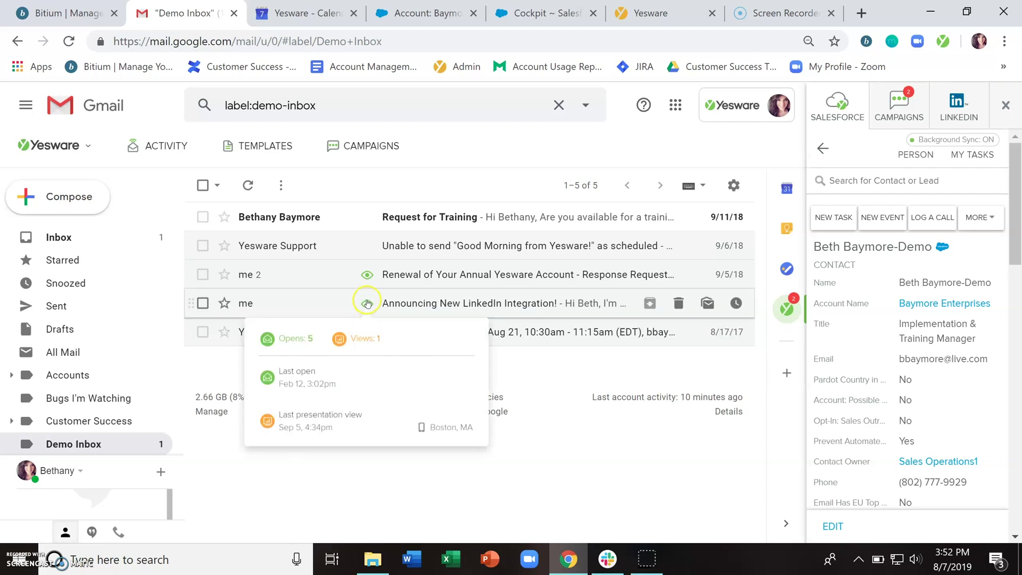
mouse_move(367, 277)
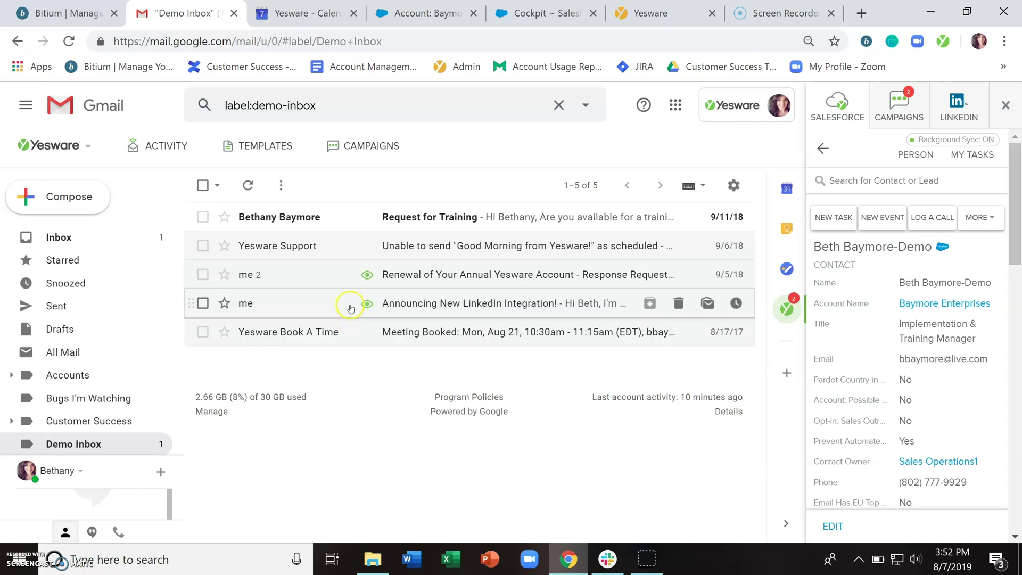
left_click(351, 305)
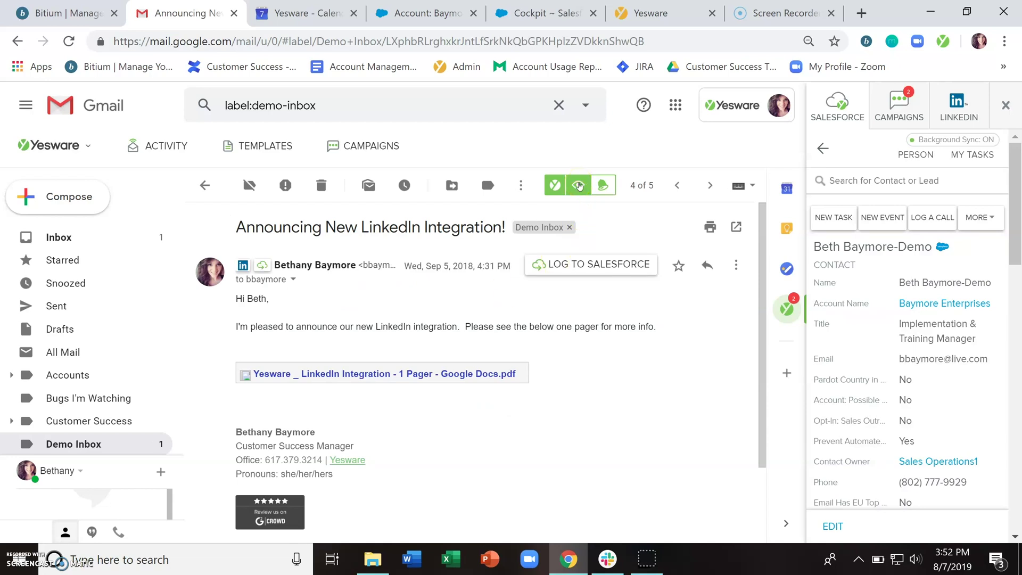
- Open the email's tracking history and the LinkedIn Integration 1-Pager PDF presentation report
left_click(579, 185)
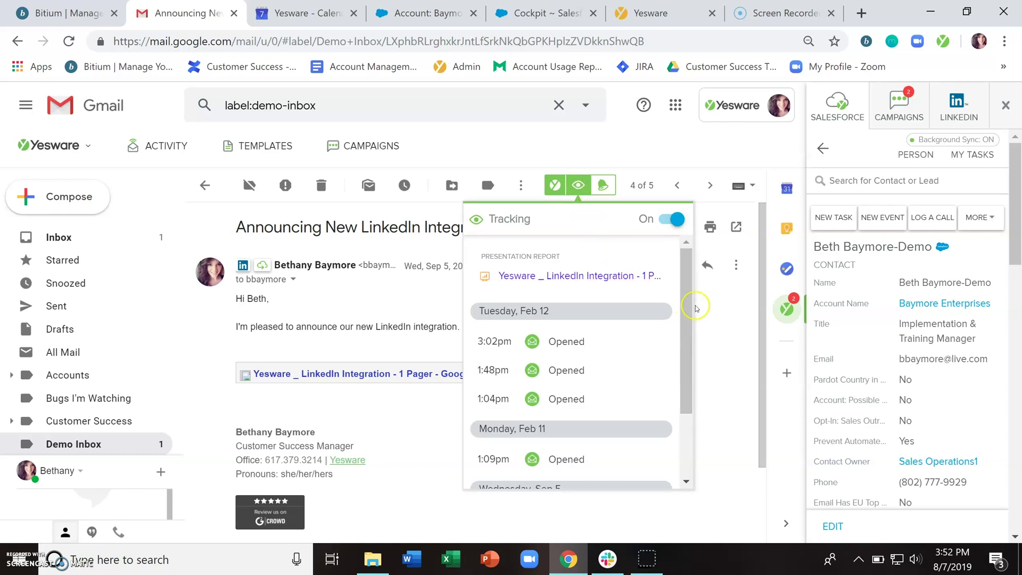
mouse_move(687, 290)
left_mouse_down()
mouse_move(688, 334)
mouse_move(687, 304)
left_mouse_up()
left_click(508, 283)
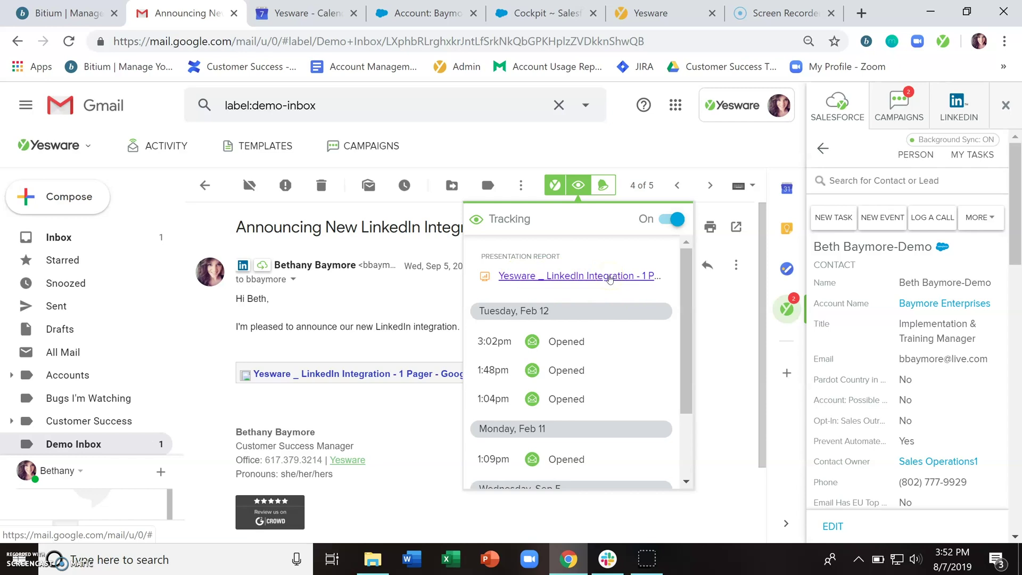
left_click(610, 278)
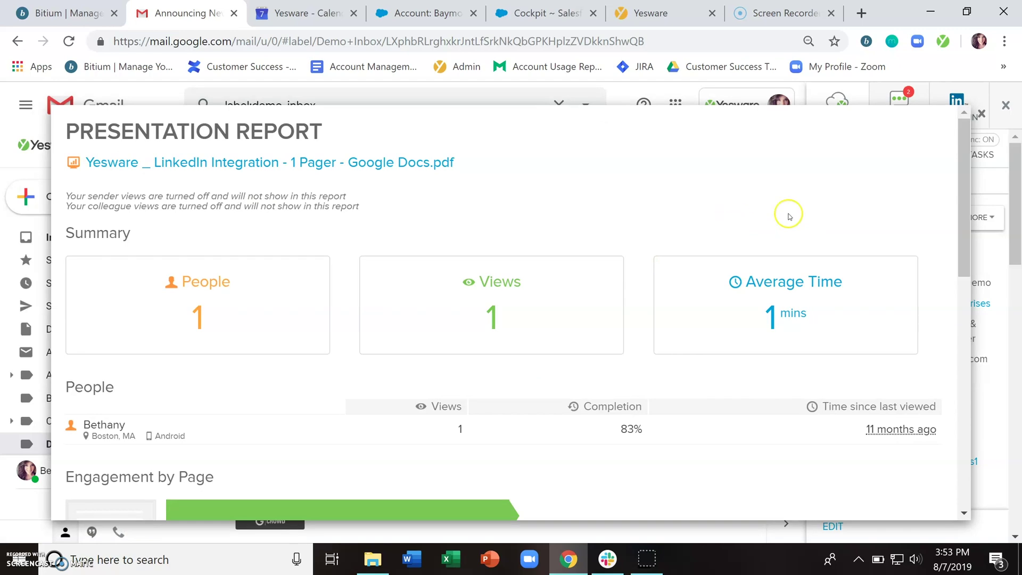
- Scroll through the report's page engagement, then close it to return to the email
left_click_drag(965, 187, 967, 343)
mouse_move(722, 413)
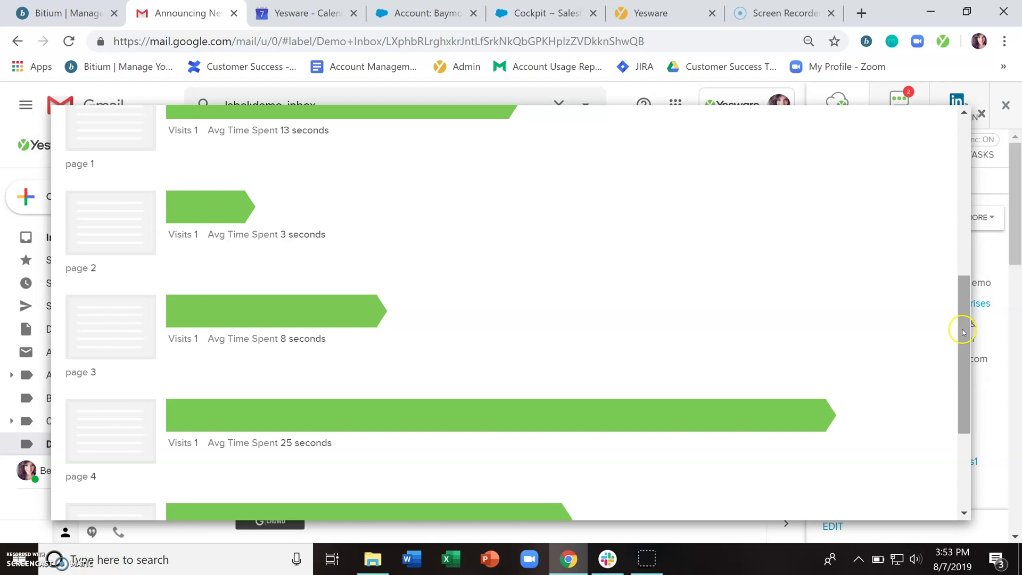
left_click_drag(964, 326, 948, 151)
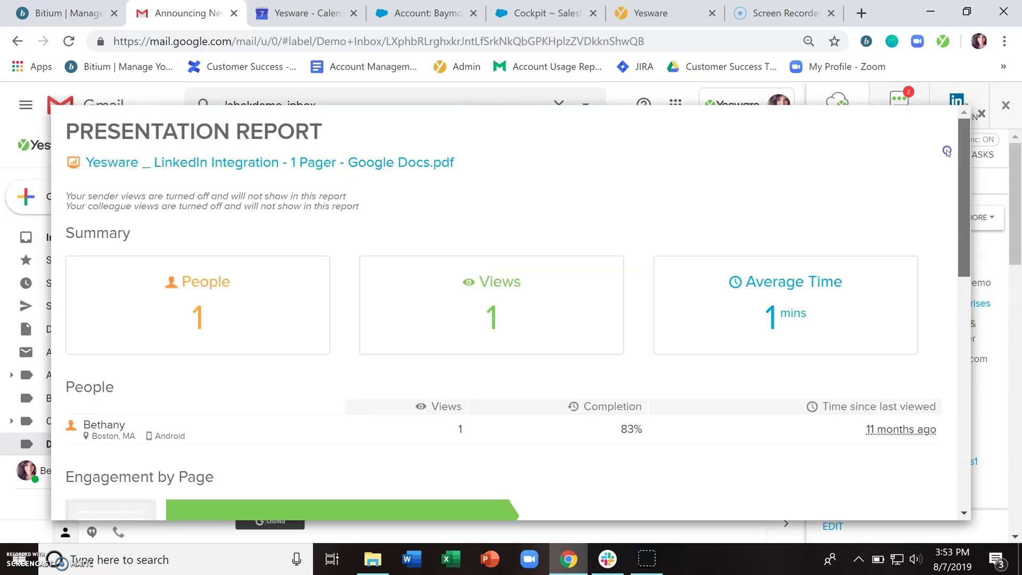
left_click(983, 115)
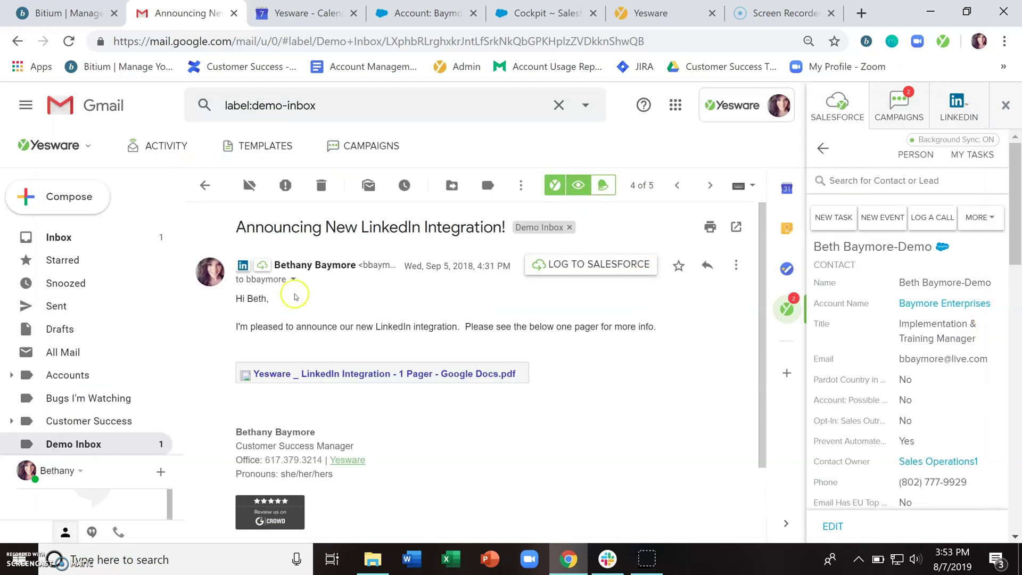